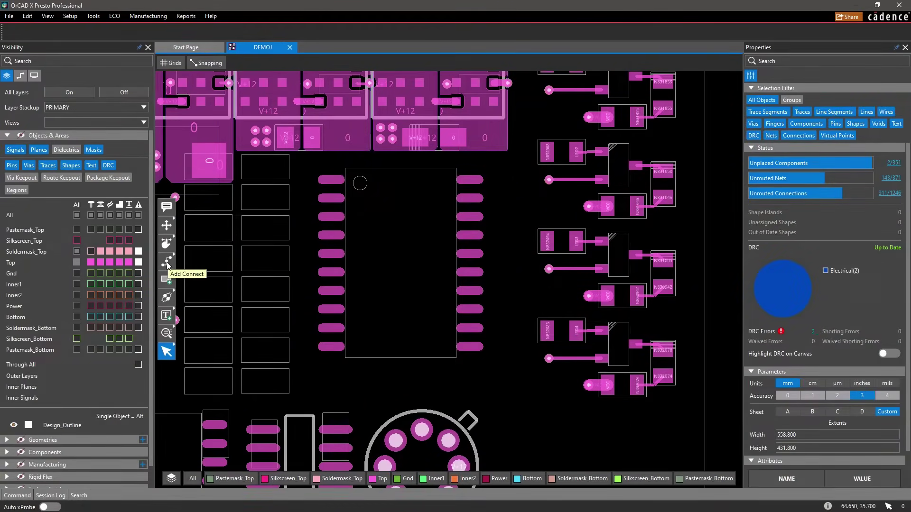
Fan out all 20 pins of U22 with Linear In/Out escape traces and vias.
left_click(167, 265)
left_click(187, 272)
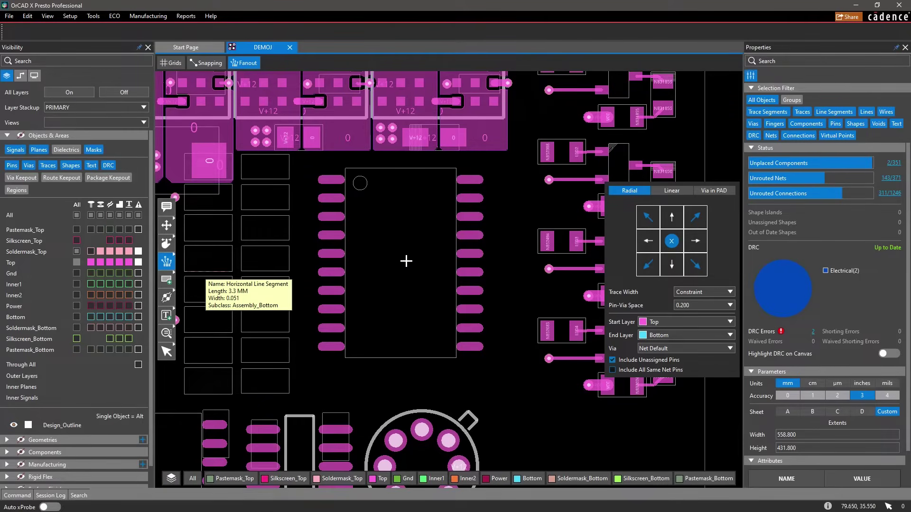
left_click(671, 190)
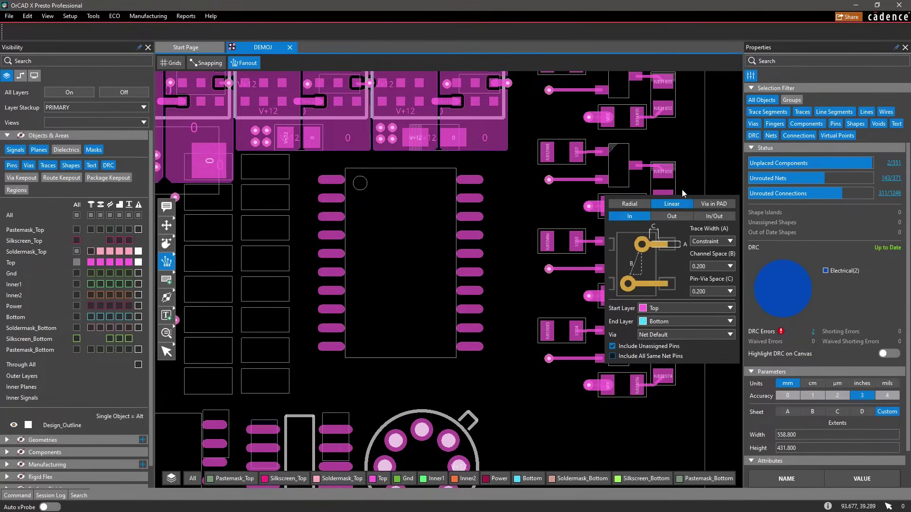
left_click(723, 215)
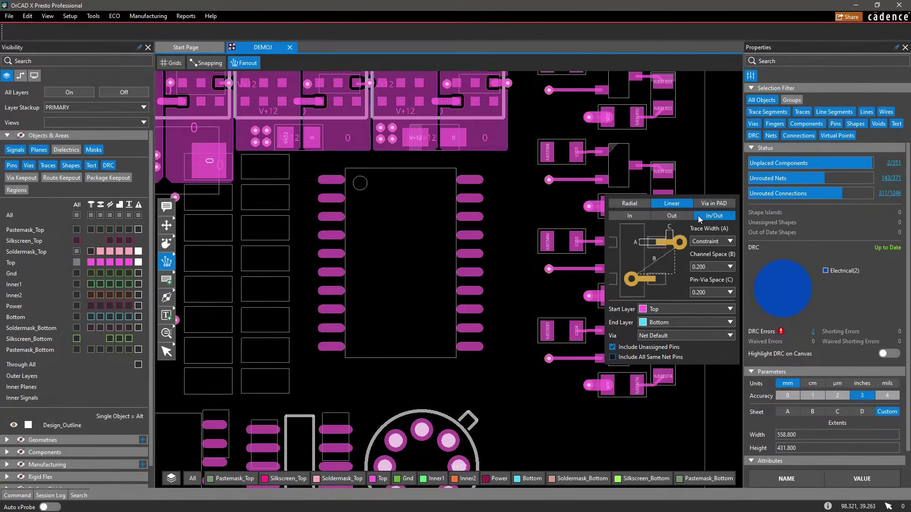
left_click(475, 215)
key("Escape")
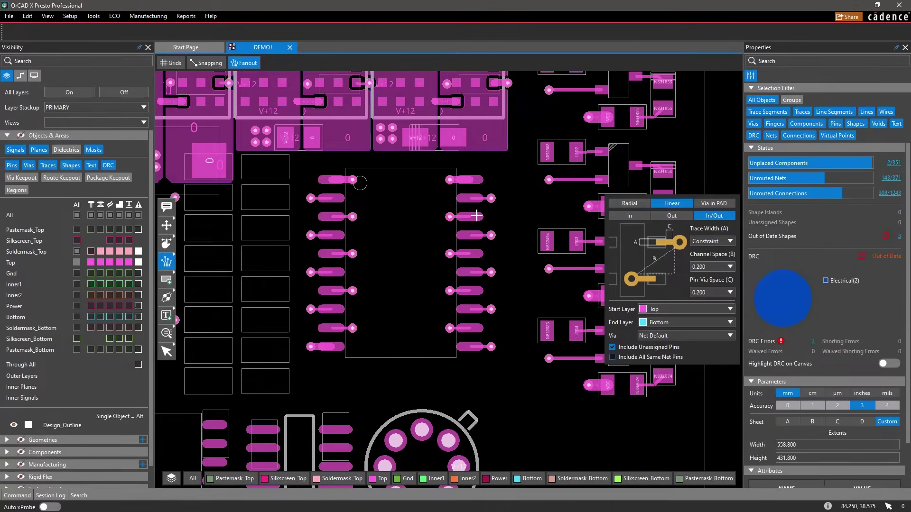
key("Escape")
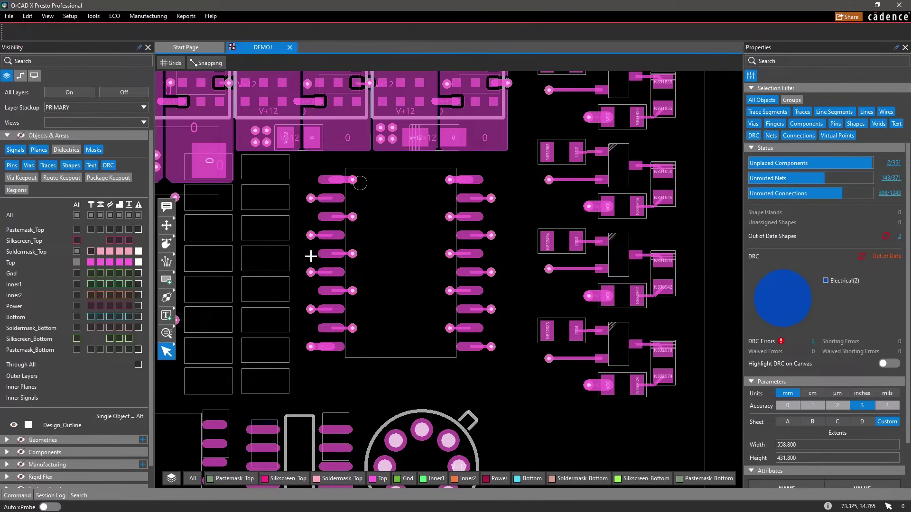
Dock the tool palette horizontally, float the Visibility panel, and remove the Properties panel.
left_click_drag(167, 284, 382, 163)
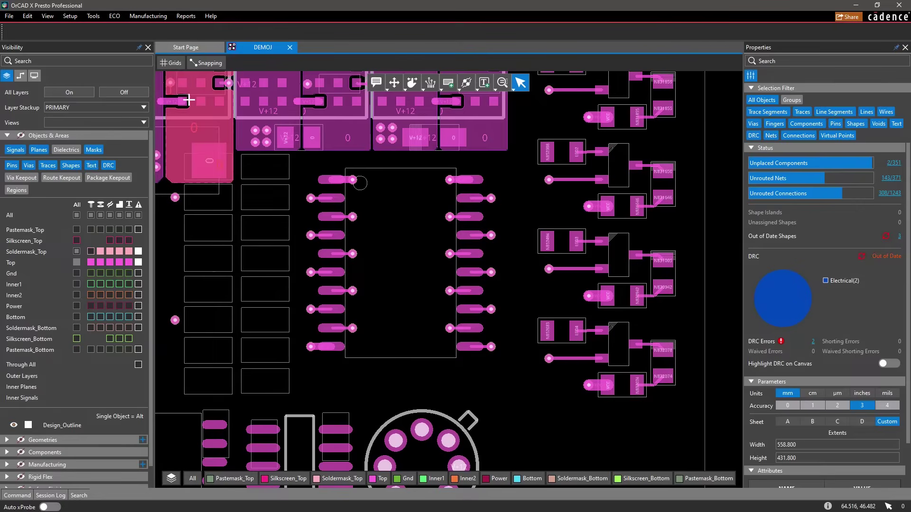
left_click(147, 48)
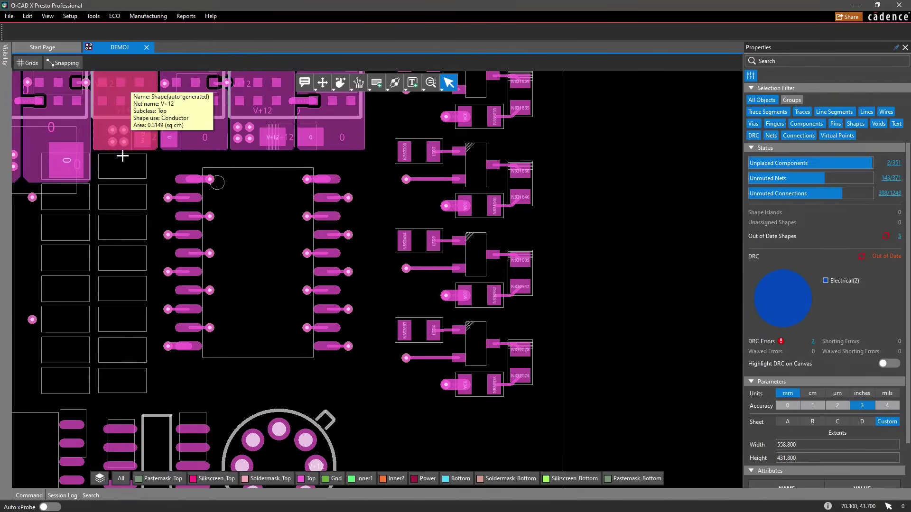
left_click(92, 496)
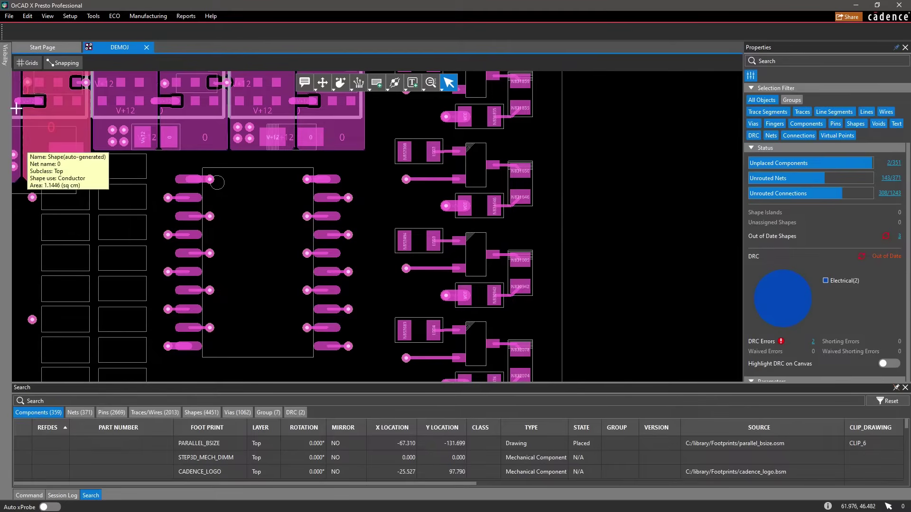
left_click(5, 57)
left_click_drag(52, 48, 907, 57)
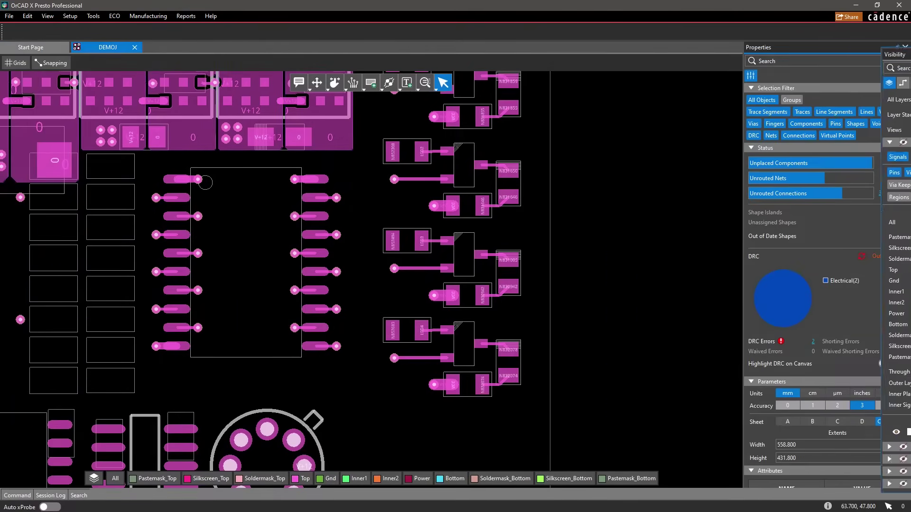
left_click_drag(852, 45, 907, 45)
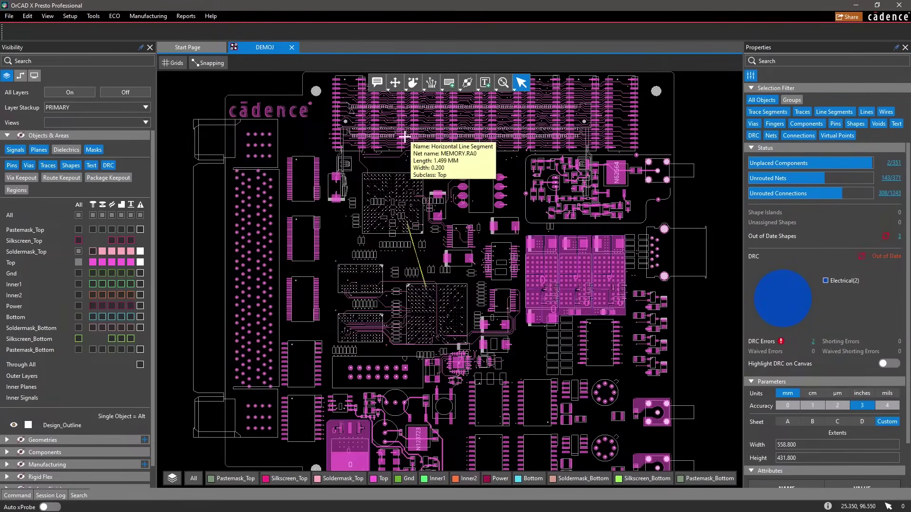
Turn on the Inner1 layer and change its colour to yellow-green.
left_click(79, 285)
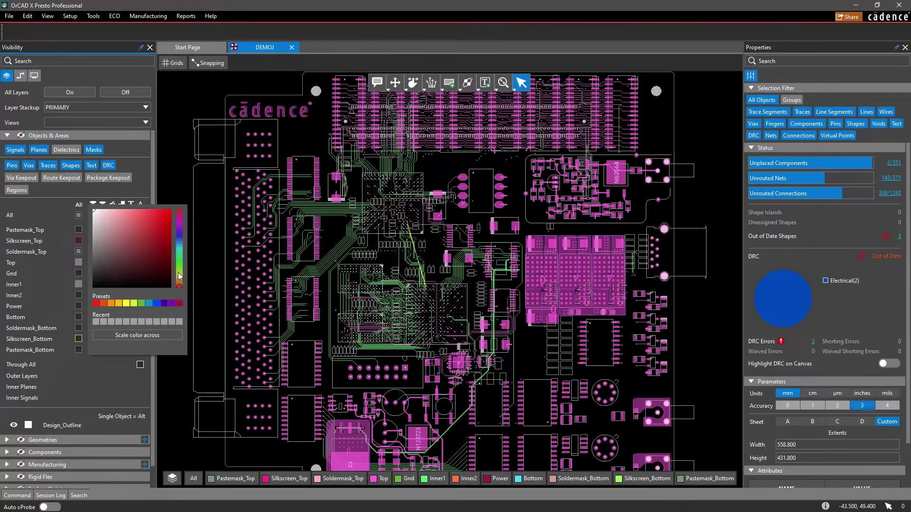
left_click_drag(179, 276, 179, 270)
left_click(140, 215)
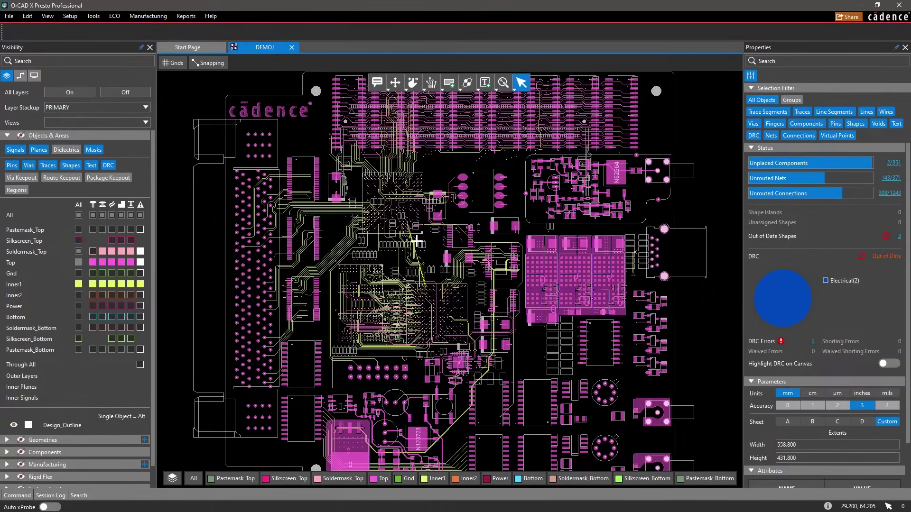
scroll(418, 243, "up", 2)
scroll(417, 244, "up", 2)
scroll(418, 244, "up", 2)
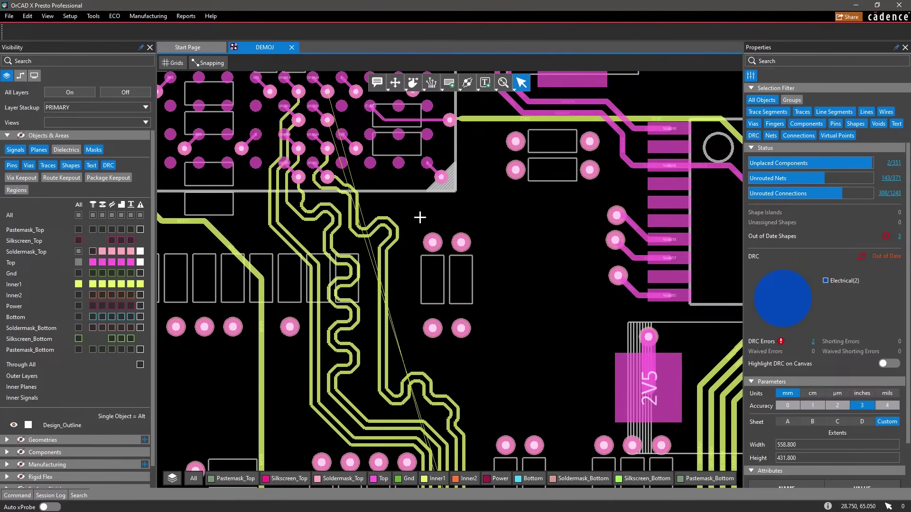
Set up Add Connect with Inner1 start layer, Neck width, and Clearance View on.
left_click(432, 83)
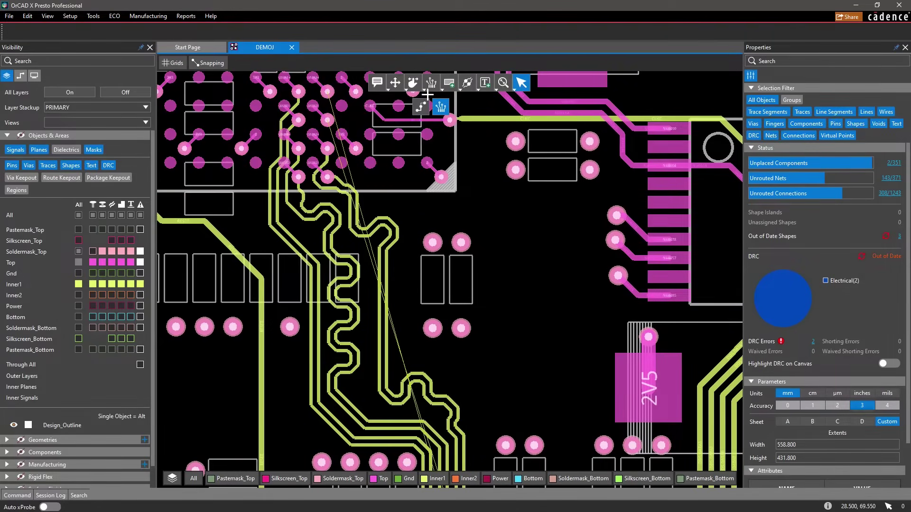
left_click(441, 106)
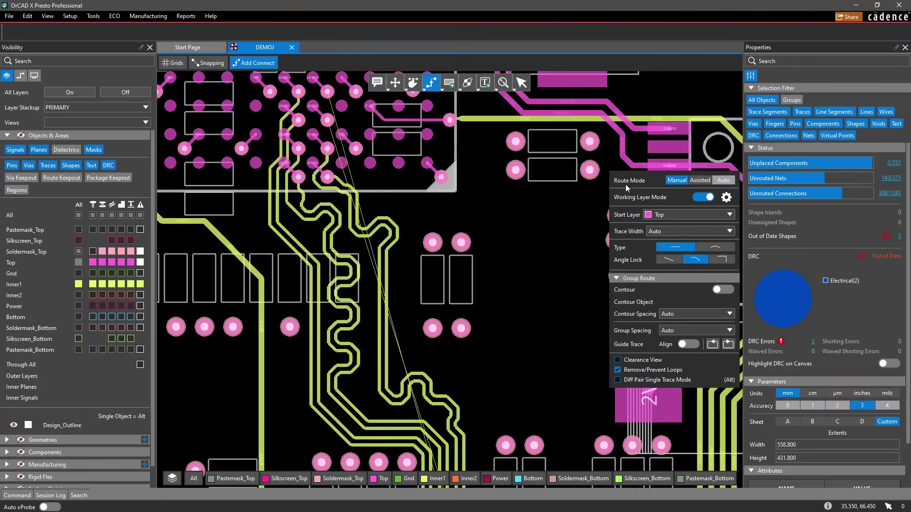
left_click(728, 214)
left_click(727, 239)
left_click(690, 254)
left_click(723, 289)
left_click(617, 359)
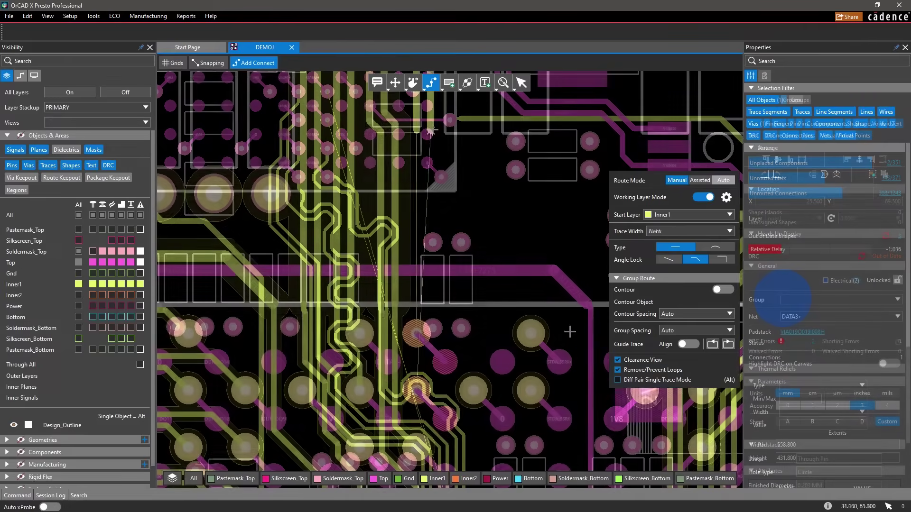
Route the DATA3+ trace from its via down to the pad at Neck width.
left_click(430, 93)
left_click(435, 293)
left_click(729, 231)
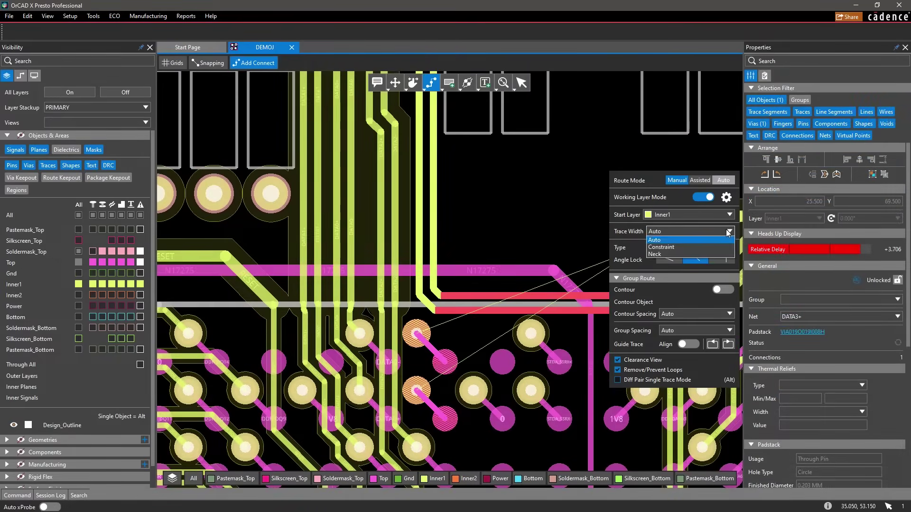
left_click(655, 254)
left_click(418, 389)
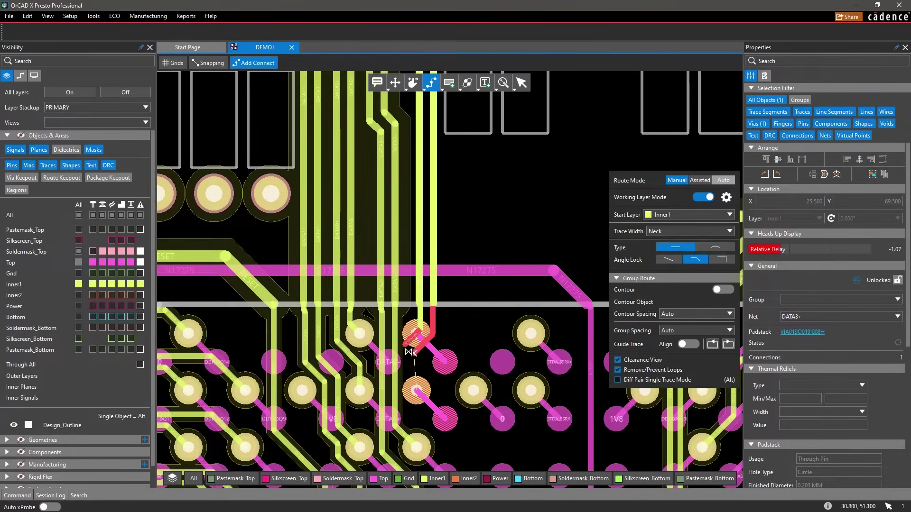
double_click(418, 389)
scroll(418, 389, "down", 3)
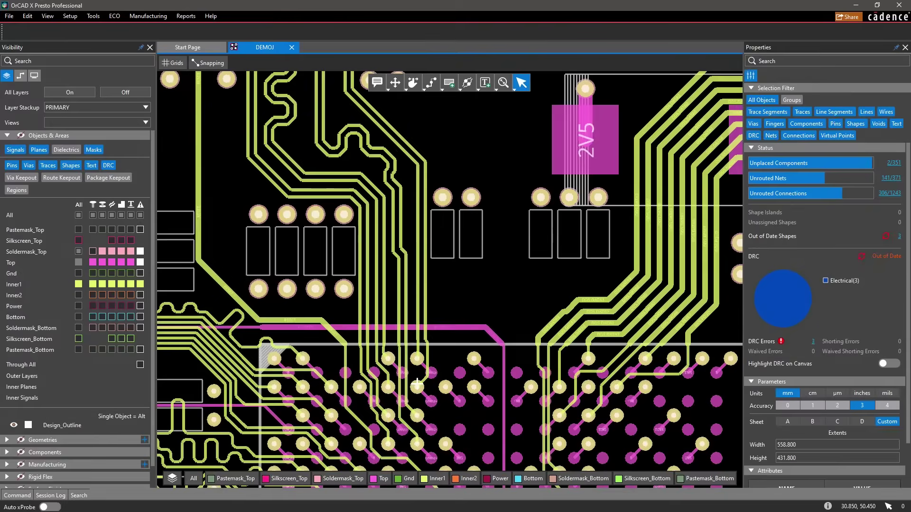
scroll(418, 388, "down", 3)
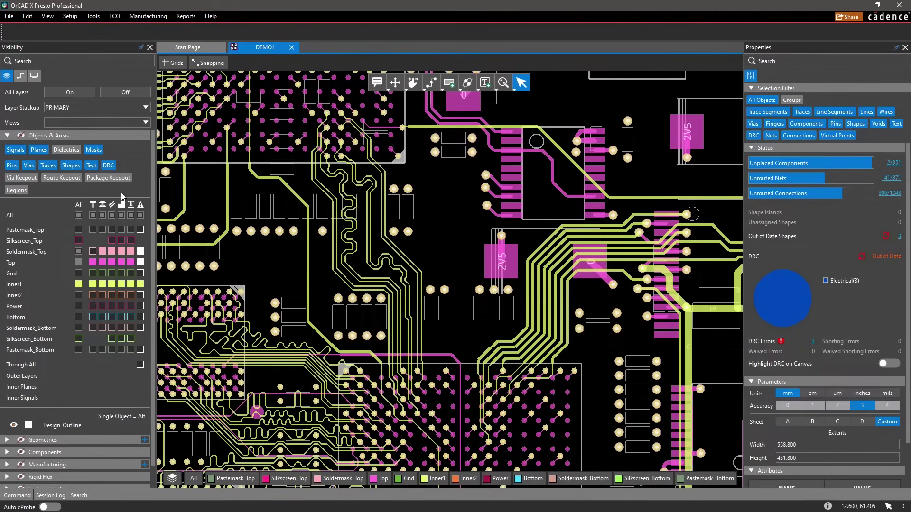
Highlight the Stda_Ssrx and Stda_Sstx differential pairs in white.
left_click(21, 76)
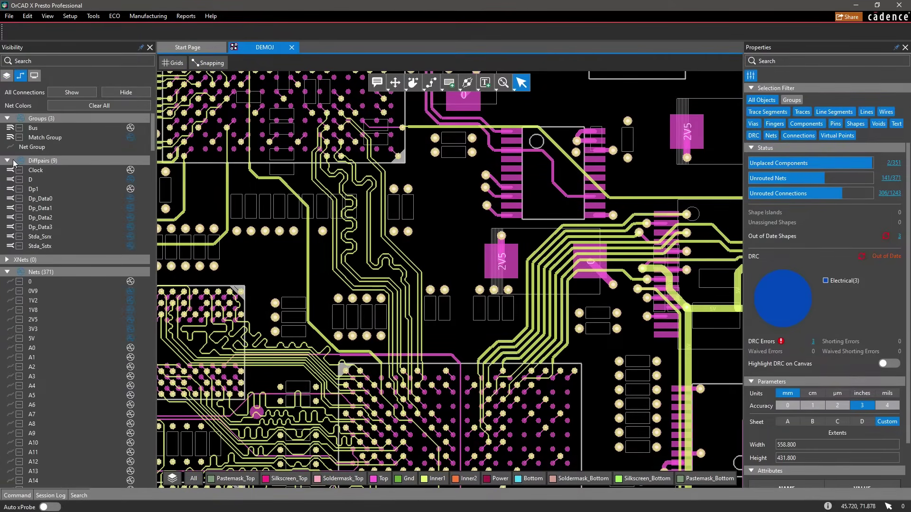
left_click(11, 237)
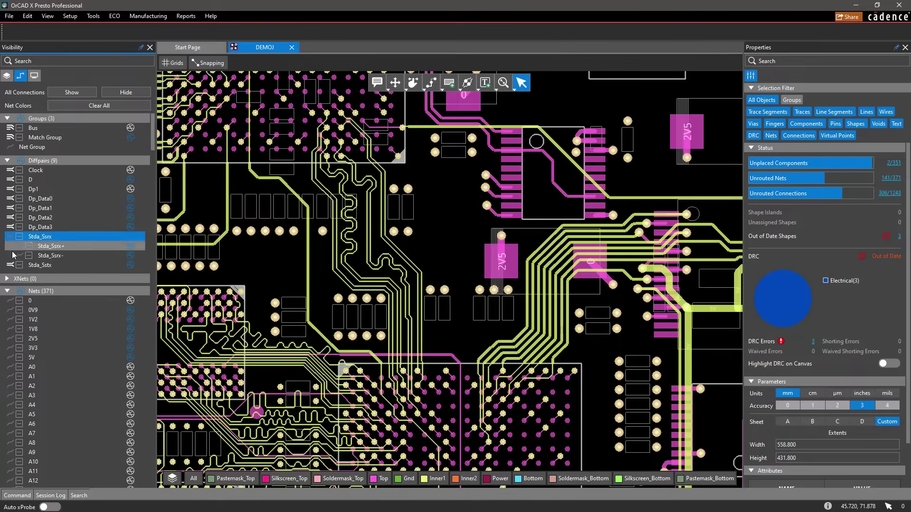
left_click(11, 265)
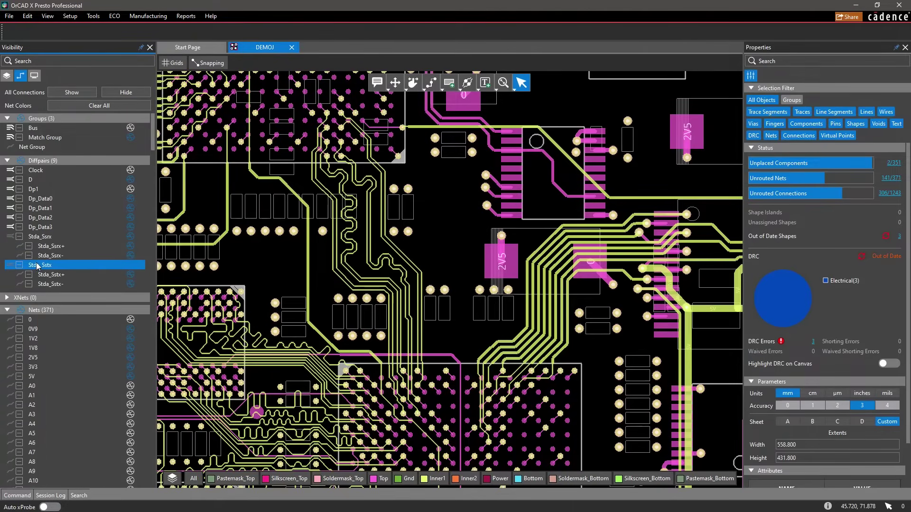
left_click(45, 237, "ctrl")
right_click(44, 239)
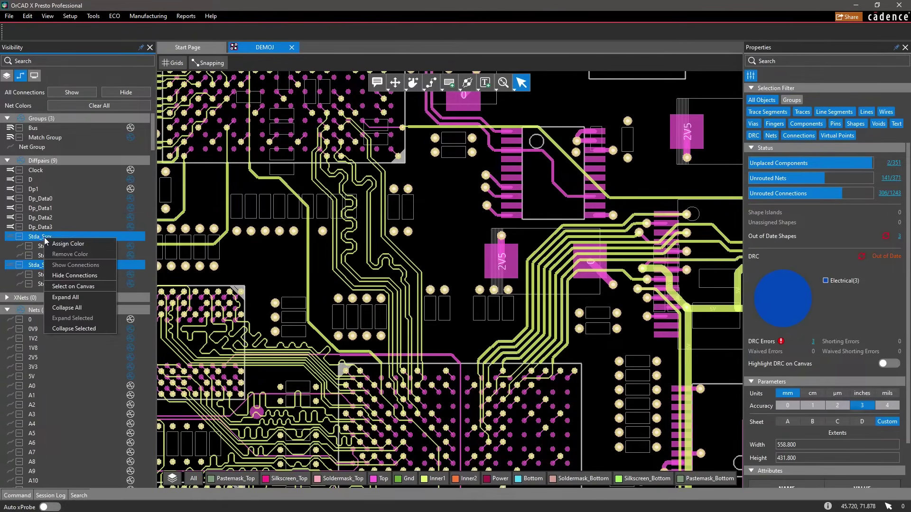
left_click(68, 244)
left_click(19, 265)
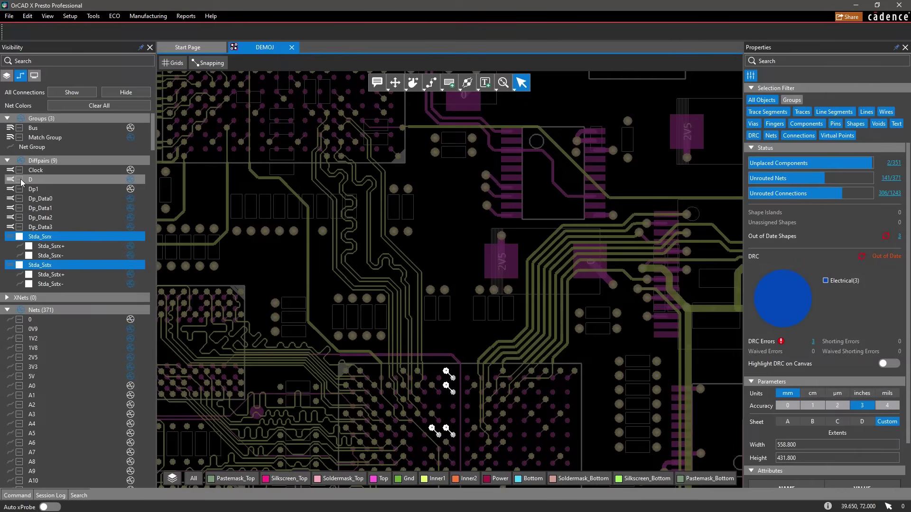
left_click(8, 76)
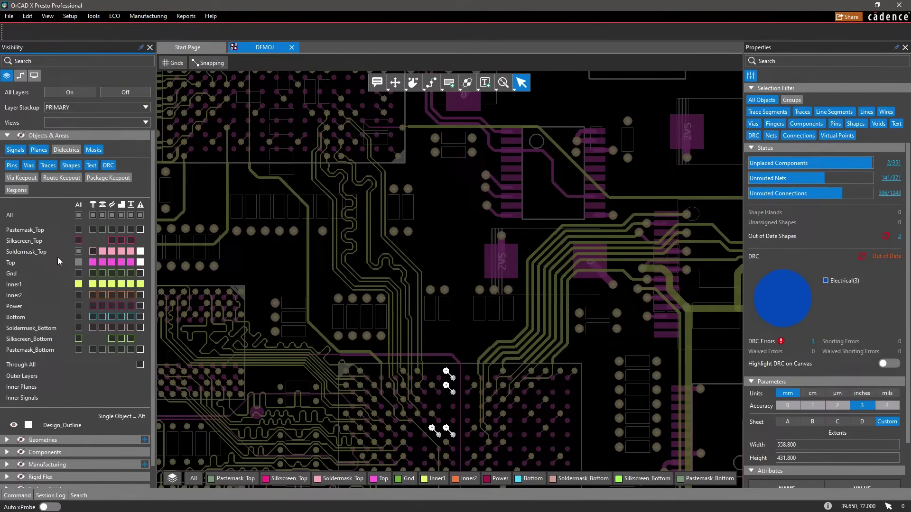
Show the Bottom layer, filter selection to Nets, and select the STDA_SSRX+ net.
left_click(79, 318)
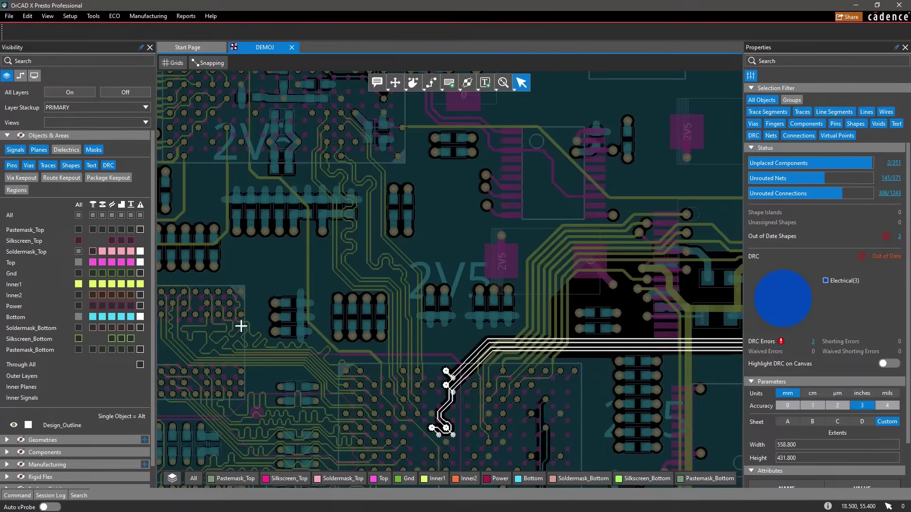
key("space")
scroll(705, 362, "down", 3)
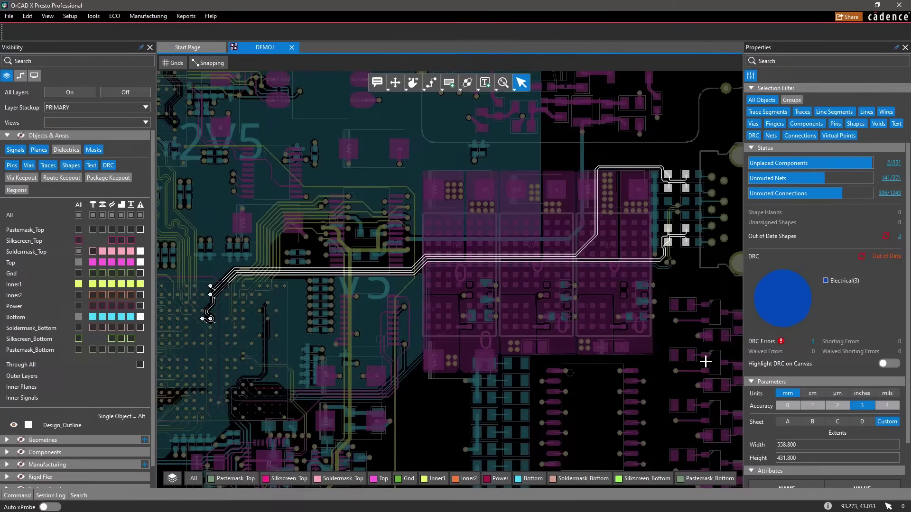
left_click(762, 100)
left_click(770, 136)
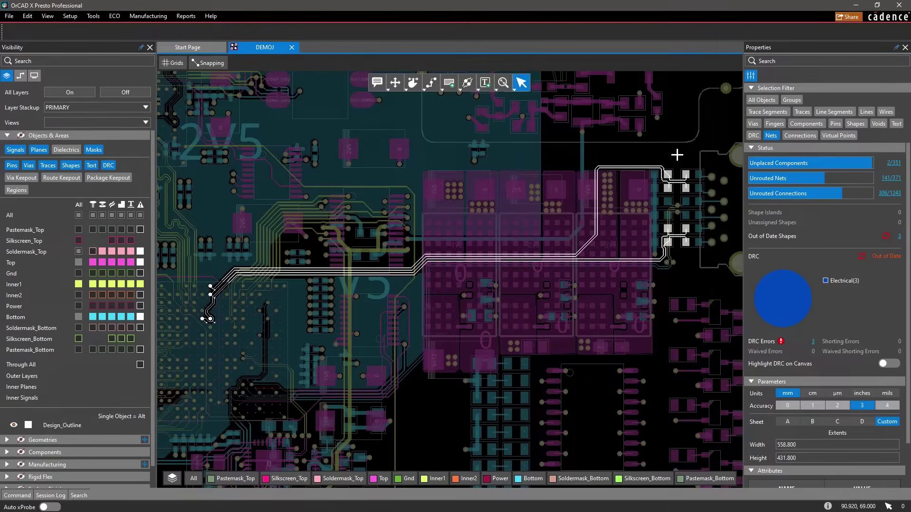
left_click(660, 161)
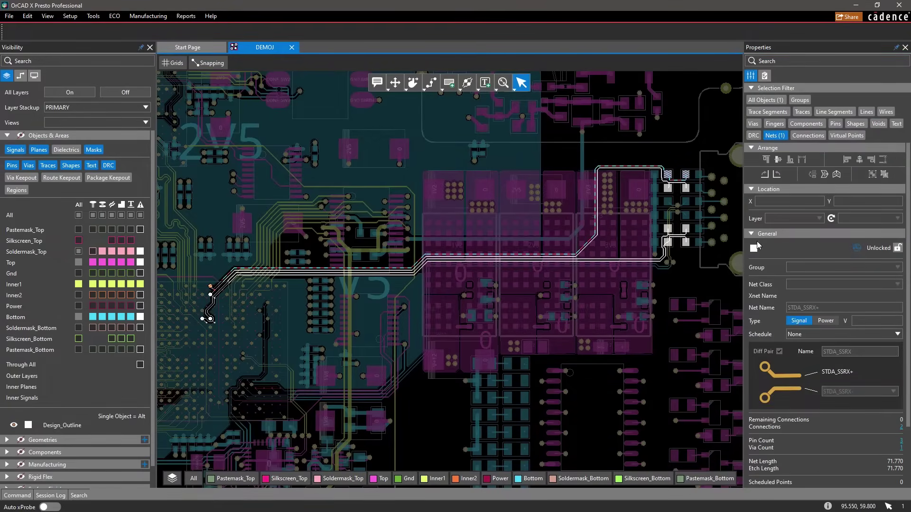
List STDA_SSRX+ pins, zoom to C2003.1, R2002.2 and U2.A8, then fit the board.
left_click(903, 432)
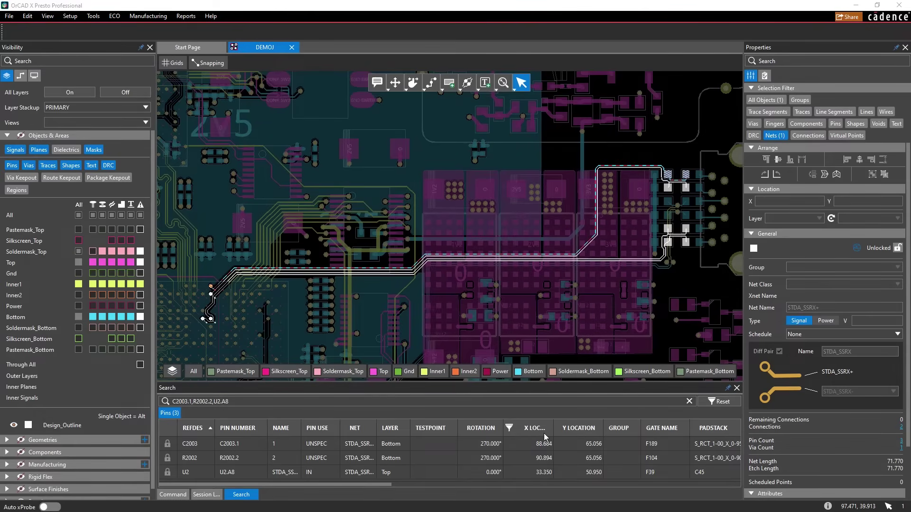
double_click(206, 445)
double_click(203, 456)
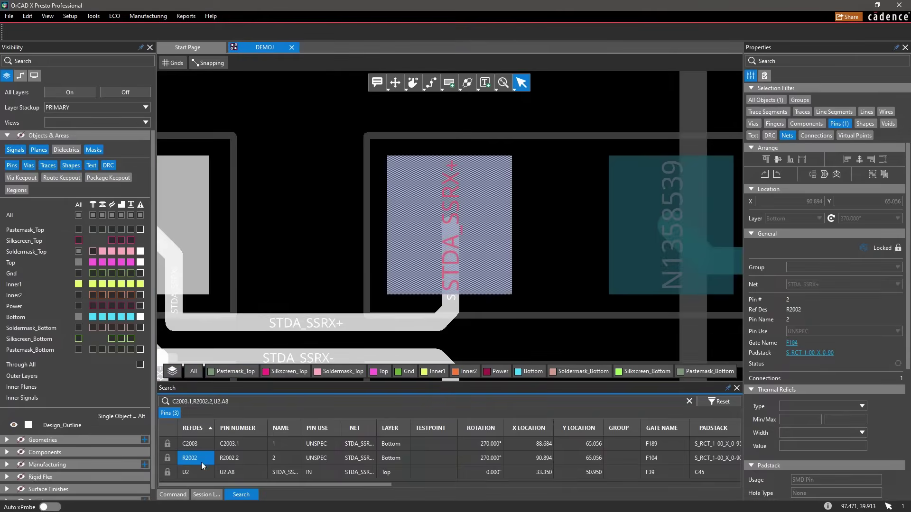
double_click(200, 473)
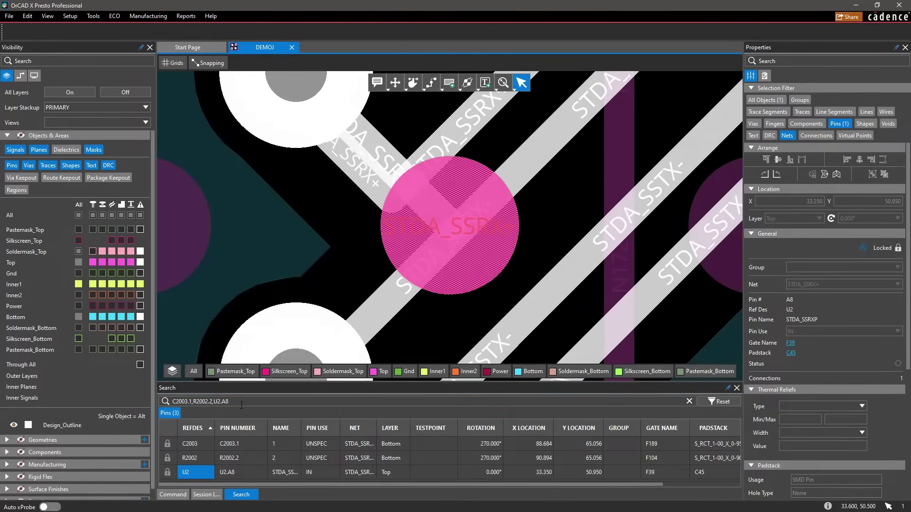
left_click(504, 83)
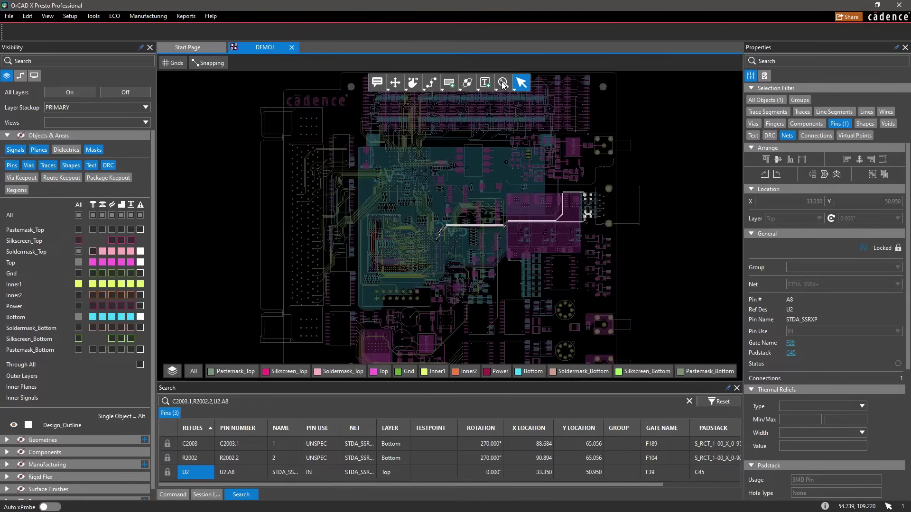
Switch the board to 3D with Place bodies and STEP3D_MECH_TOPCOVER hidden.
left_click(35, 76)
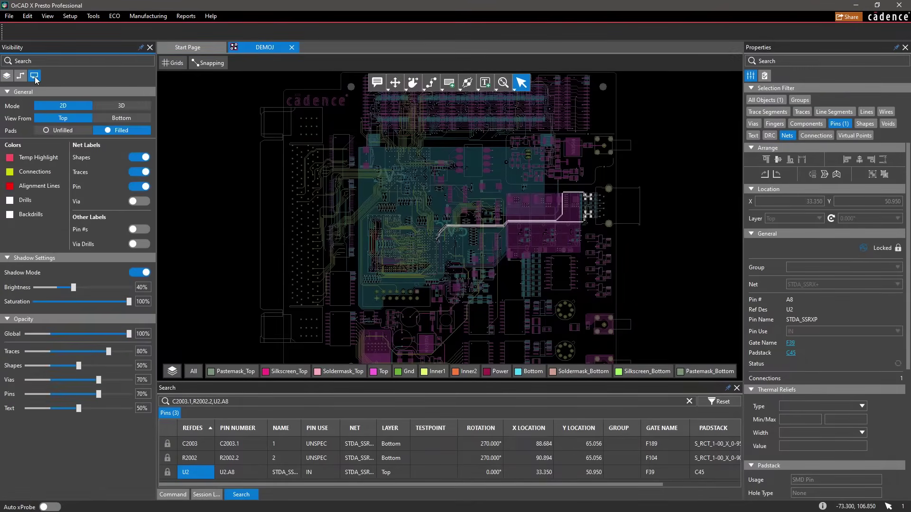
left_click(119, 106)
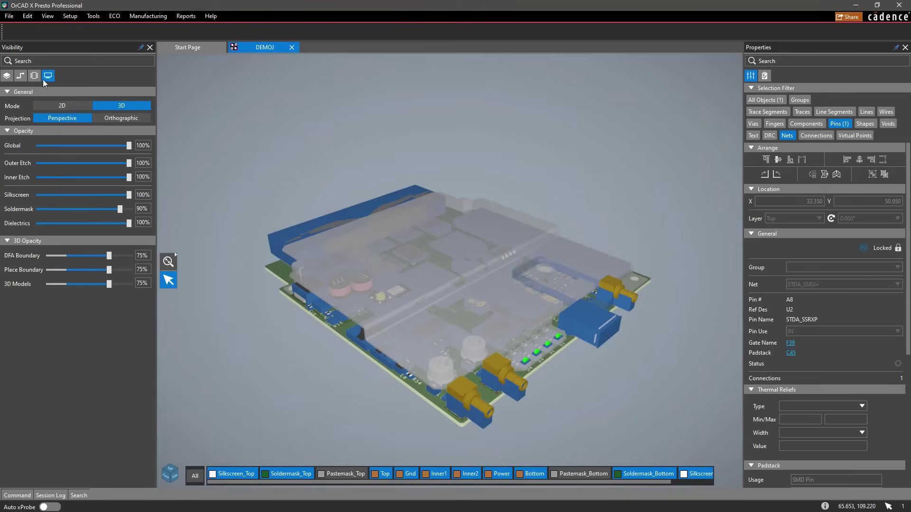
left_click(34, 76)
left_click(83, 96)
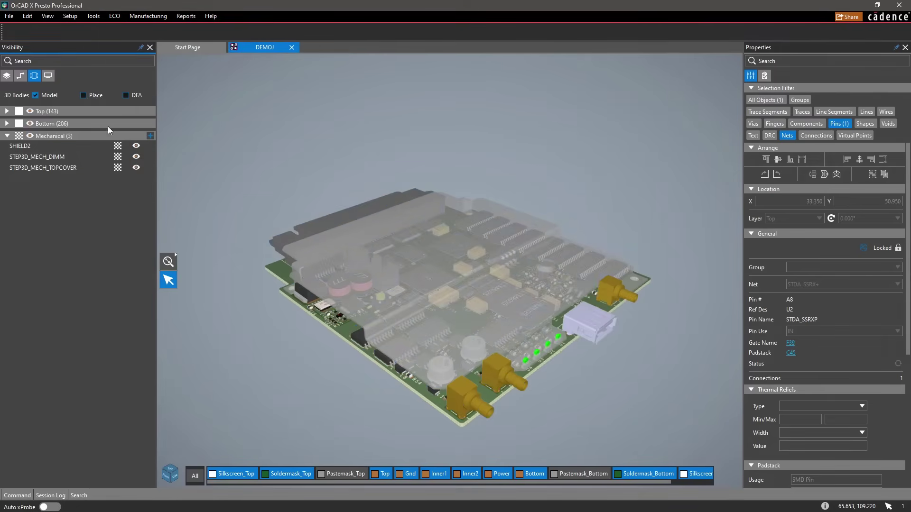
left_click(135, 168)
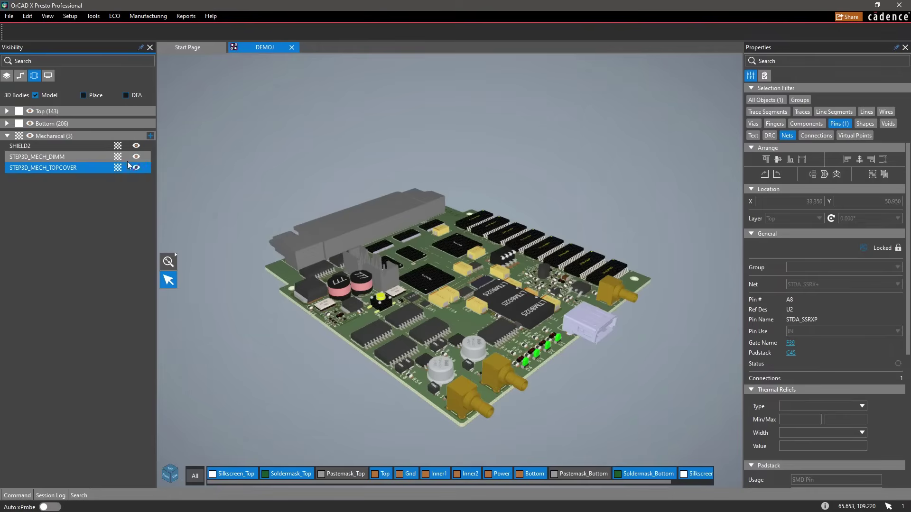
Switch back to 2D, try View From Bottom, then return to the top view.
left_click(48, 76)
left_click(63, 106)
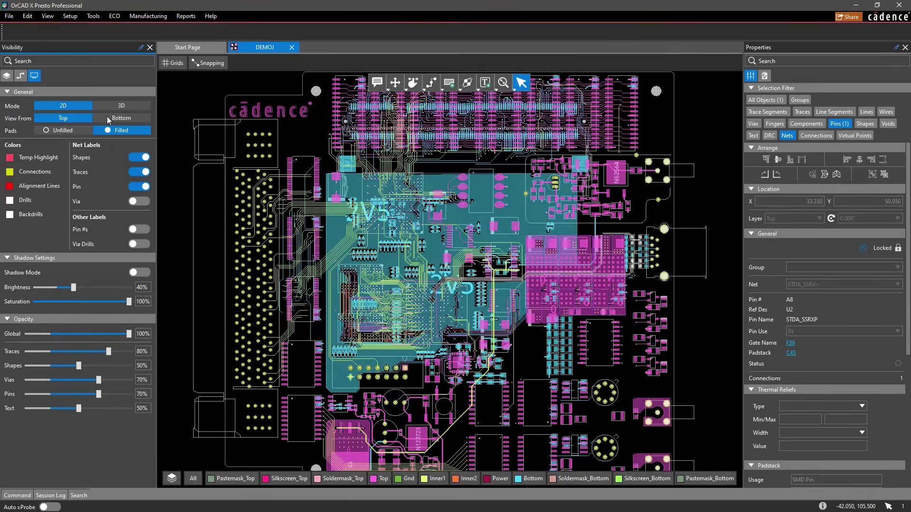
left_click(109, 119)
left_click(64, 118)
Try unfilled pads and Shadow Mode, then restore filled pads and full brightness.
left_click(64, 130)
left_click(101, 130)
left_click(139, 273)
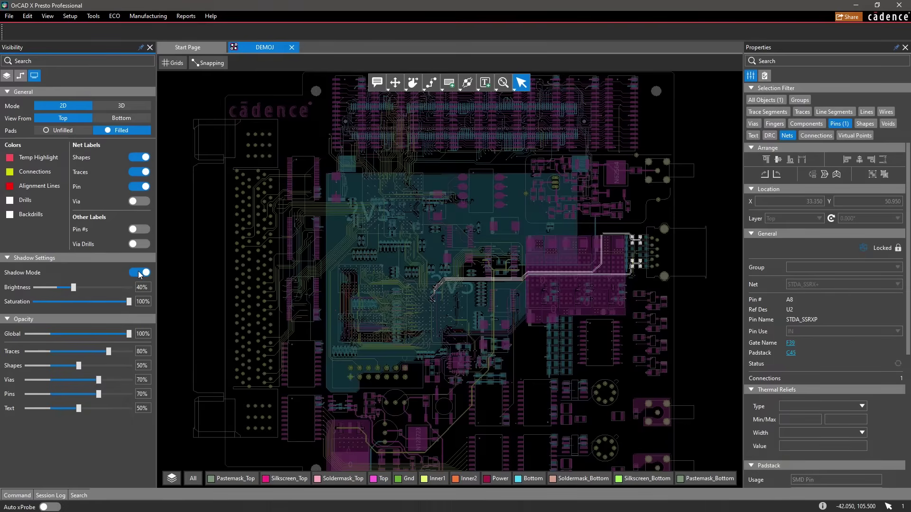
left_click(139, 272)
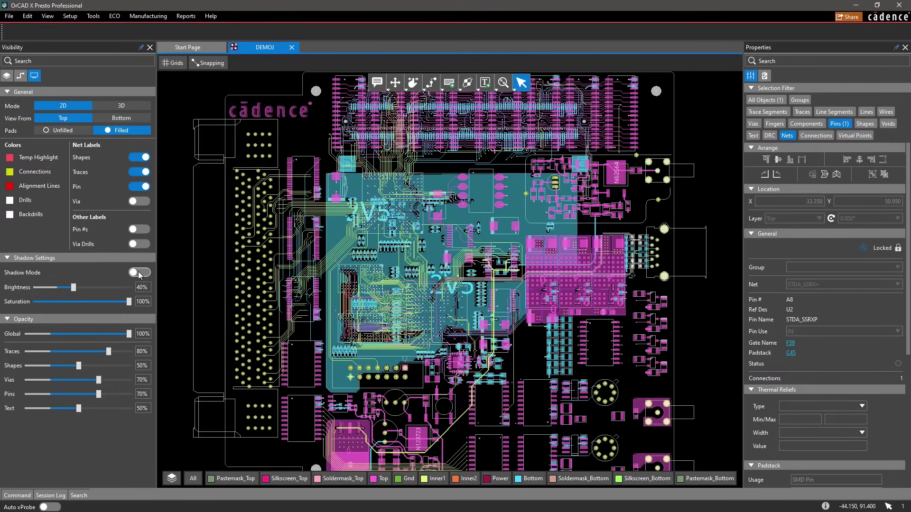
Assign the T shortcut to Delay Tune in the Preferences hotkey Commands list and save.
left_click(27, 17)
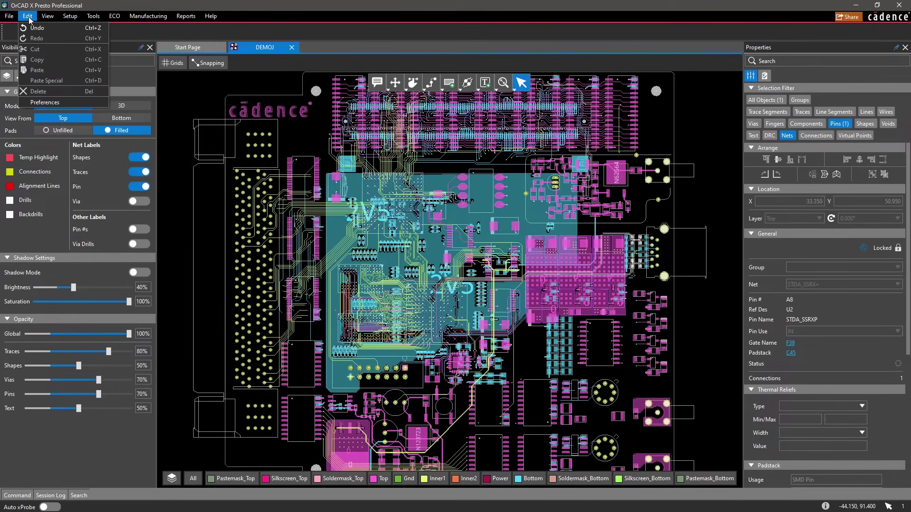
left_click(46, 102)
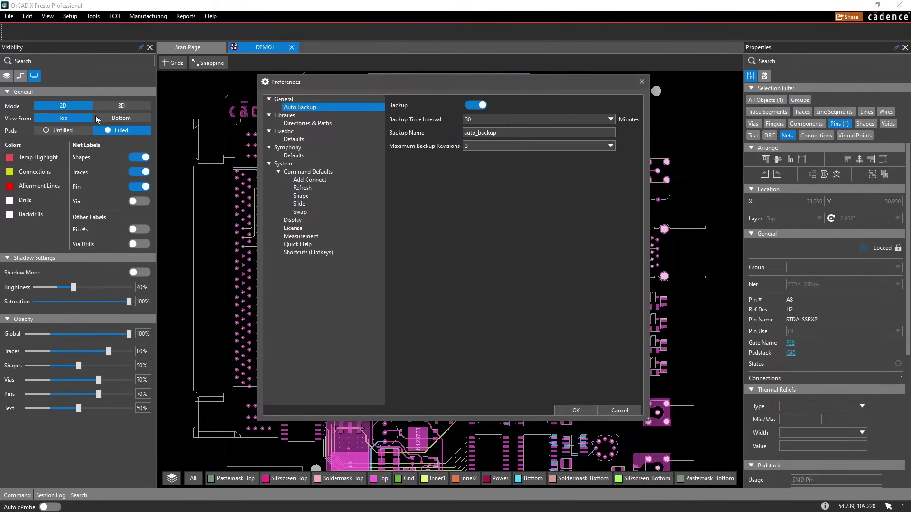
left_click(339, 251)
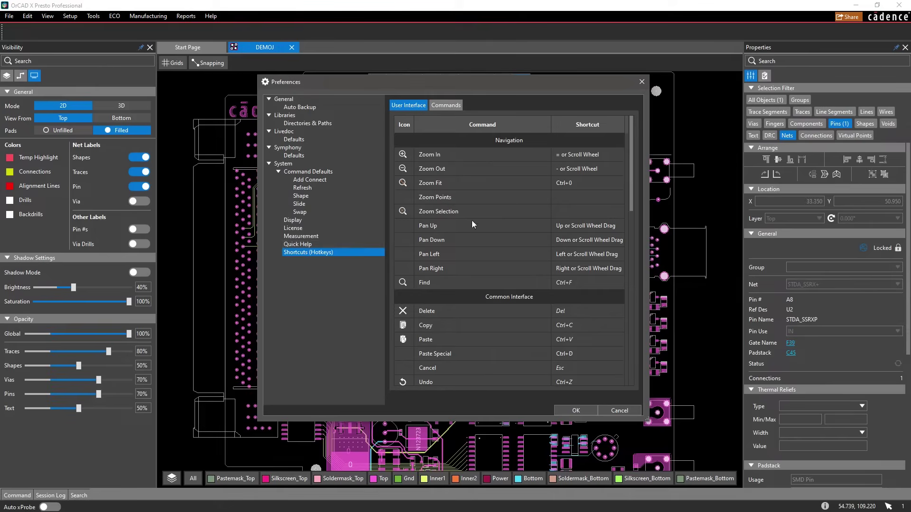
left_click_drag(630, 175, 634, 240)
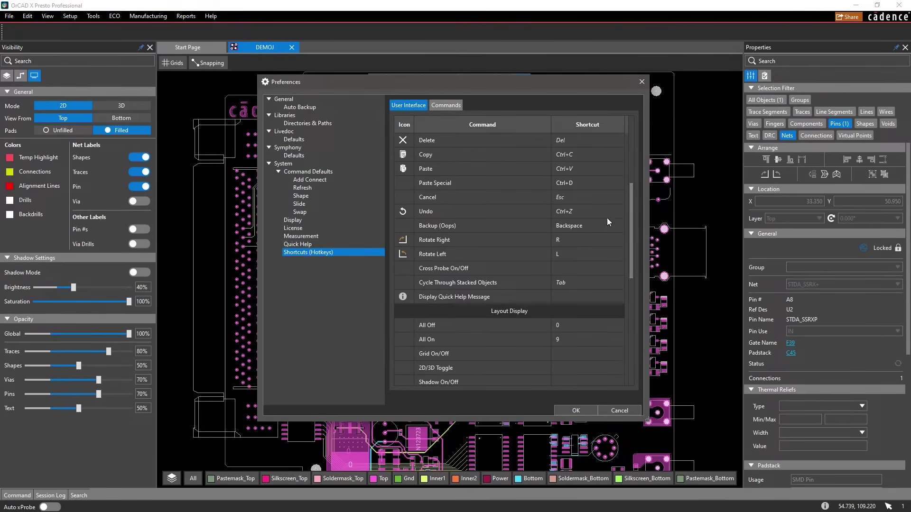
left_click(446, 106)
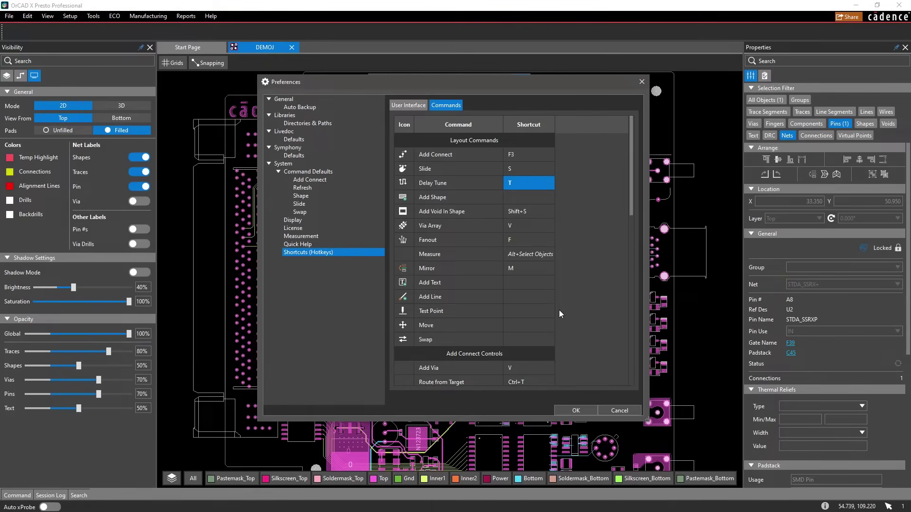
left_click(576, 411)
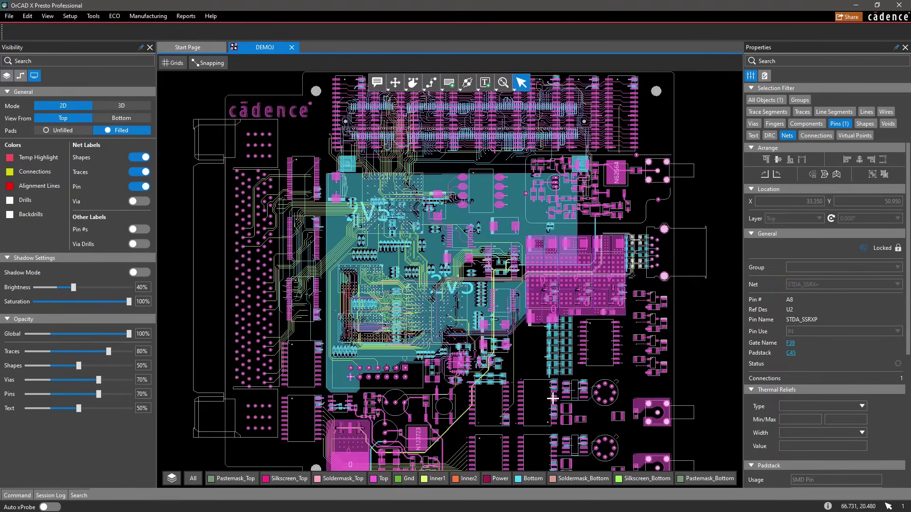
Hide the Bottom layer, reset the Selection Filter to All Objects, and launch Delay Tune.
left_click(8, 76)
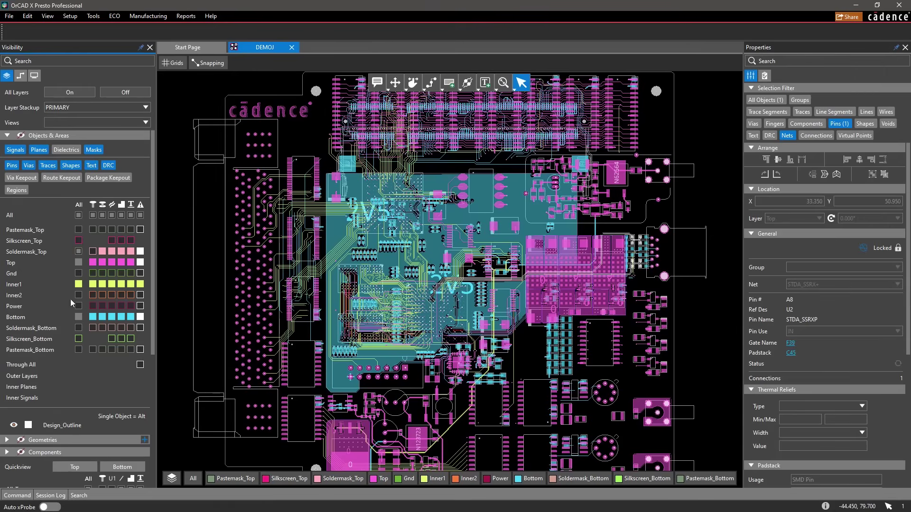
left_click(78, 318)
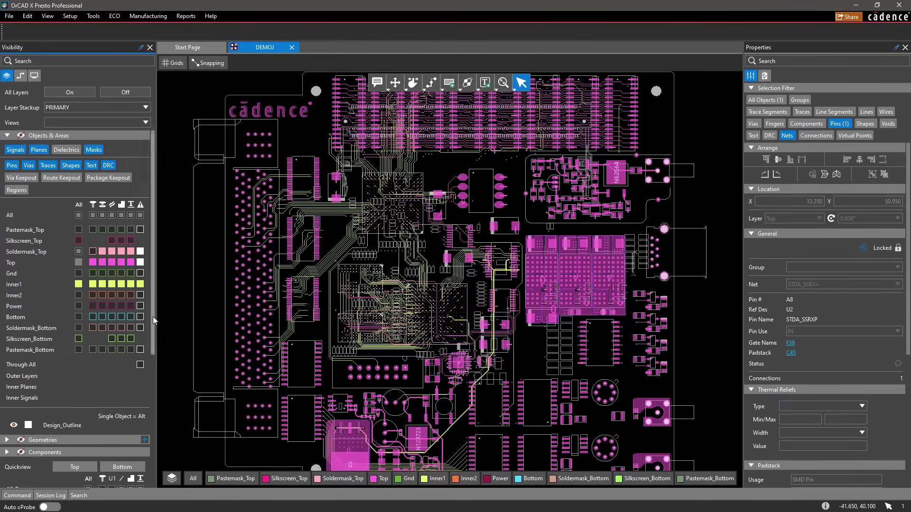
scroll(436, 270, "up", 3)
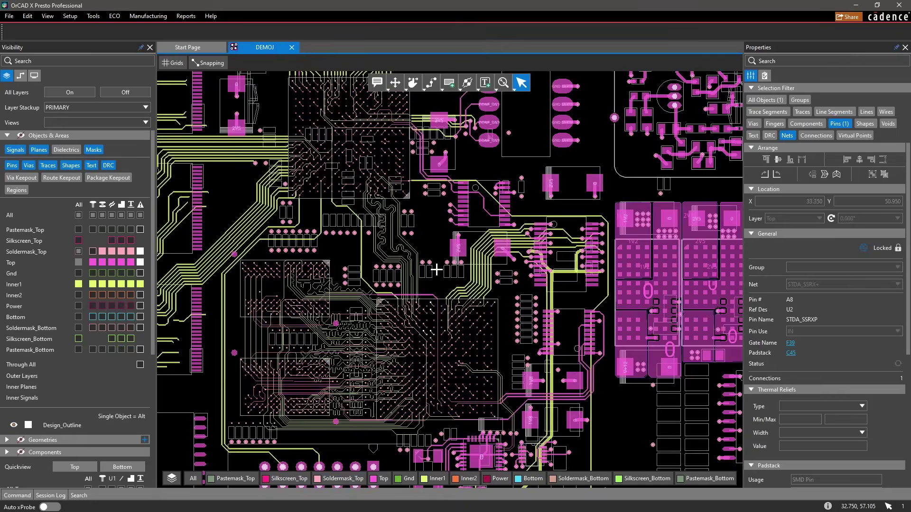
scroll(435, 270, "up", 3)
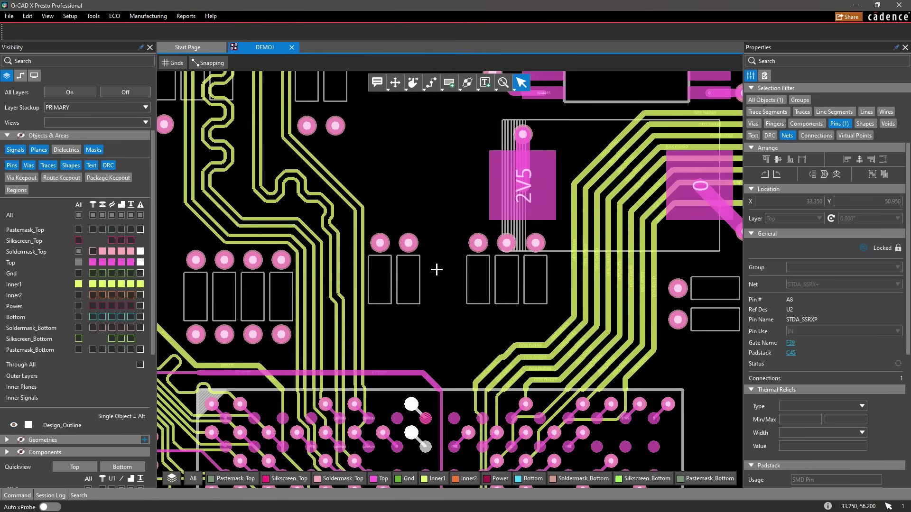
left_click(773, 102)
key("ctrl+shift+d")
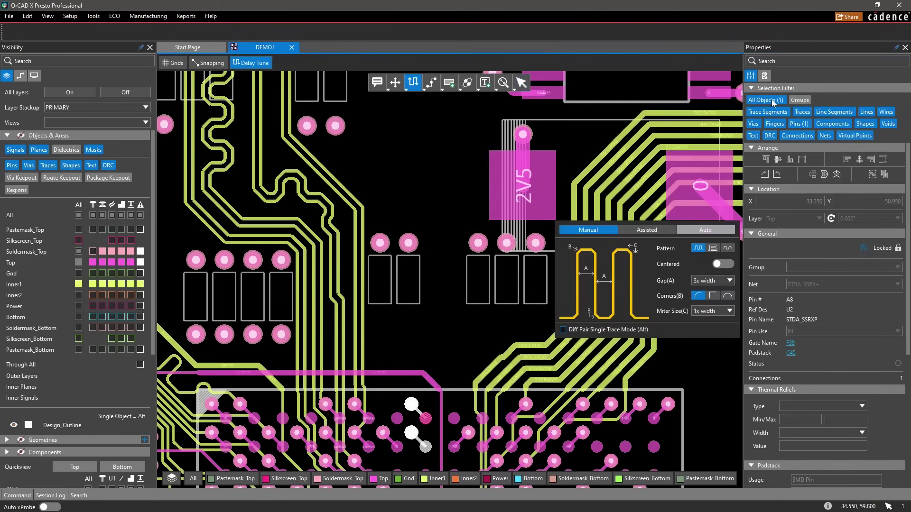